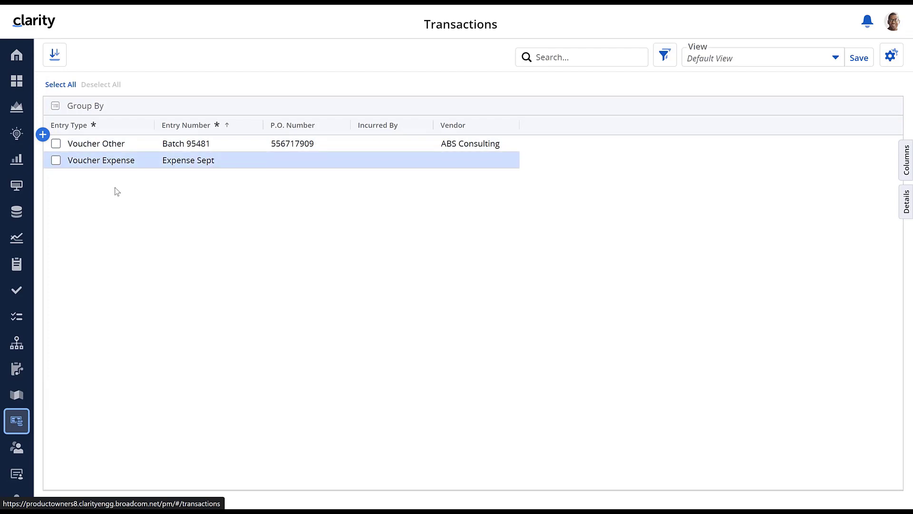
# Add a Voucher Other transaction with entry number Batch 95489, fill in its P.O. number, and set the vendor to ABS Consulting
pyautogui.click(43, 135)
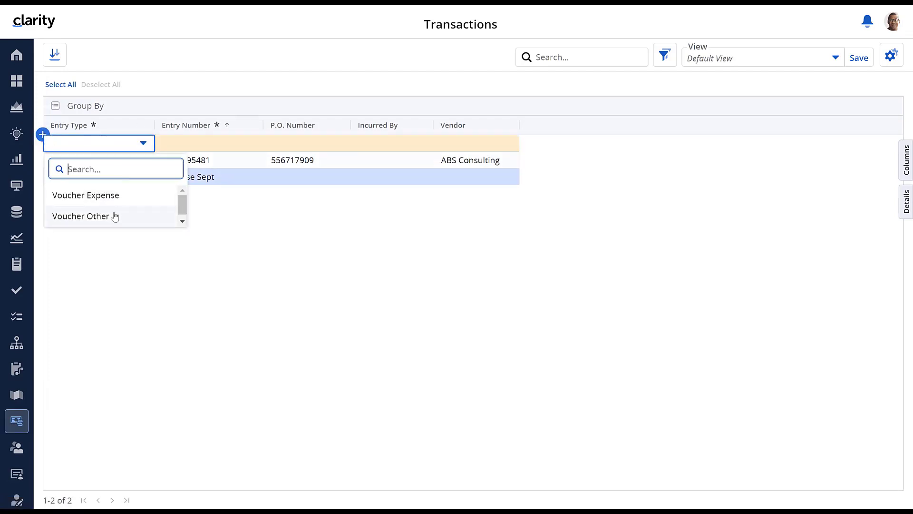
pyautogui.click(88, 217)
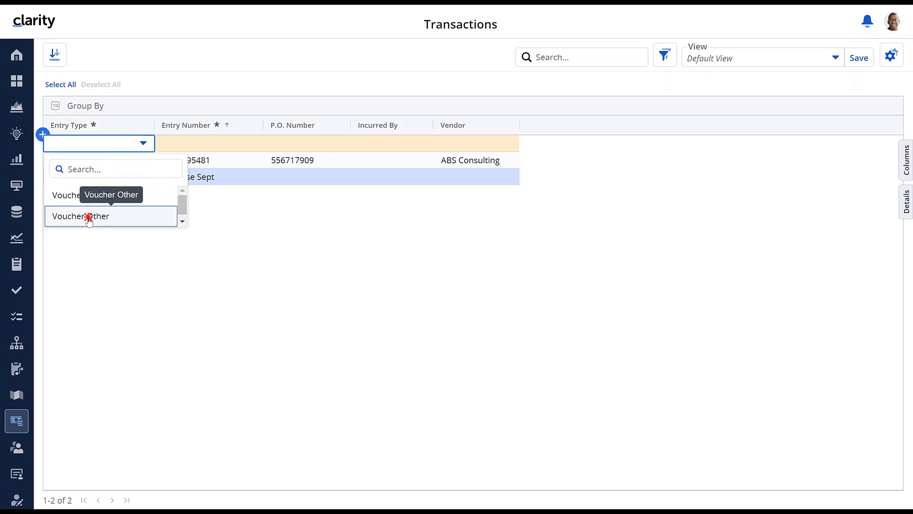
pyautogui.click(186, 145)
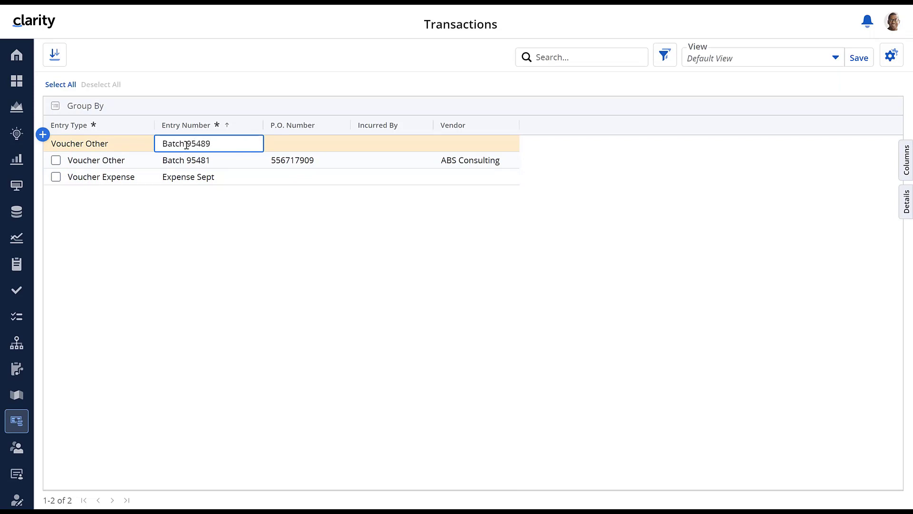
pyautogui.click(309, 147)
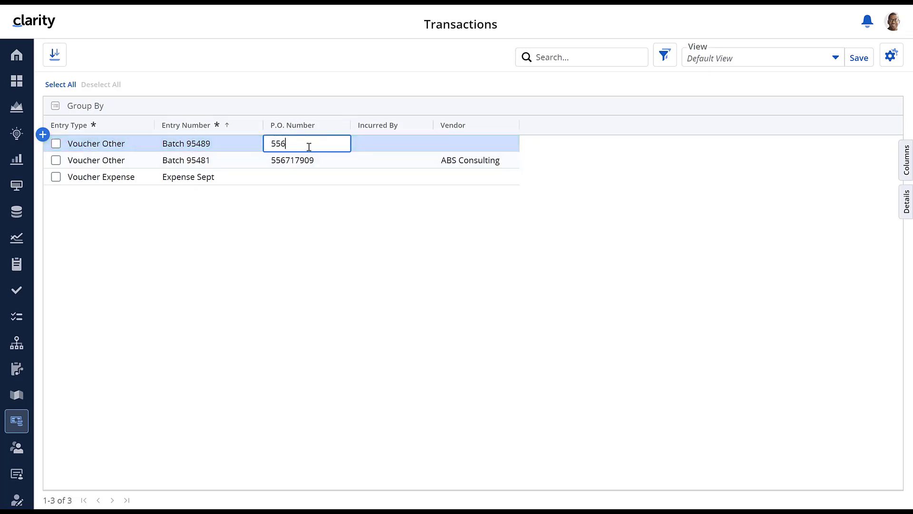
pyautogui.write('556717914')
pyautogui.click(470, 145)
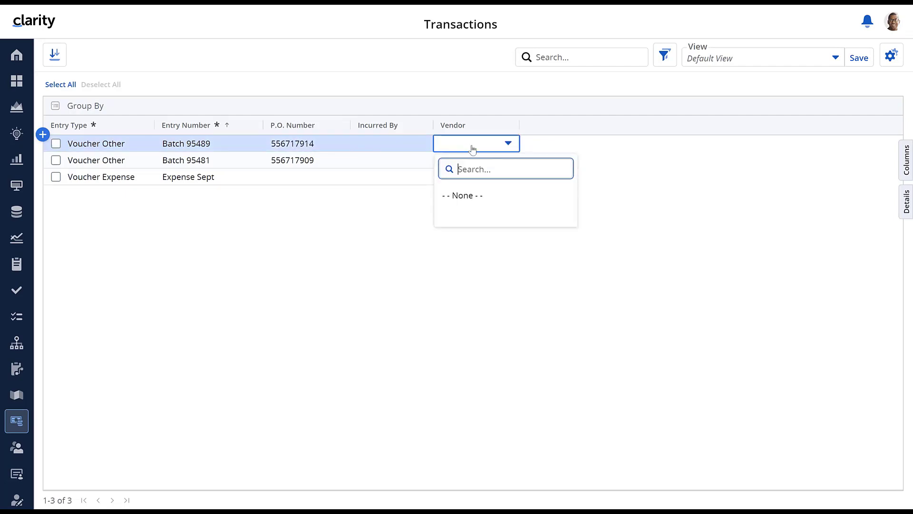
pyautogui.click(471, 216)
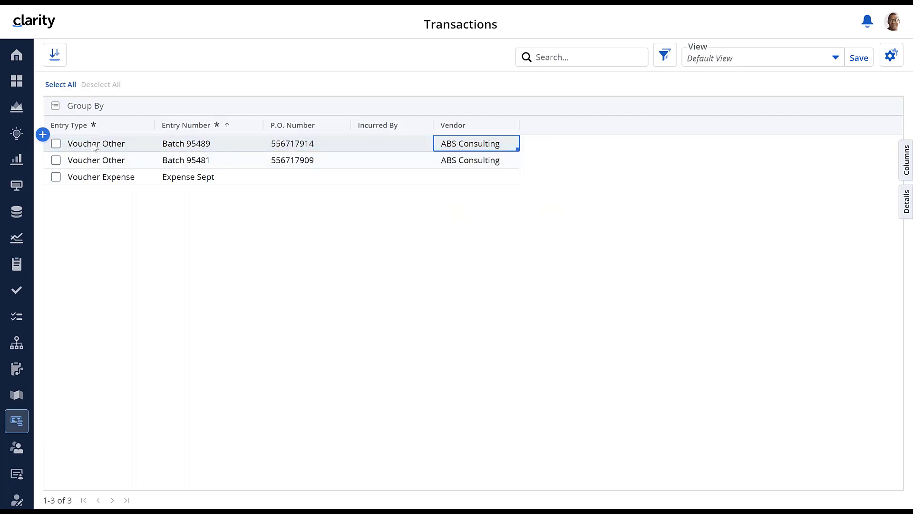
# Replace the P.O. number of the Batch 95489 voucher with a different one
pyautogui.click(329, 145)
pyautogui.click(330, 145)
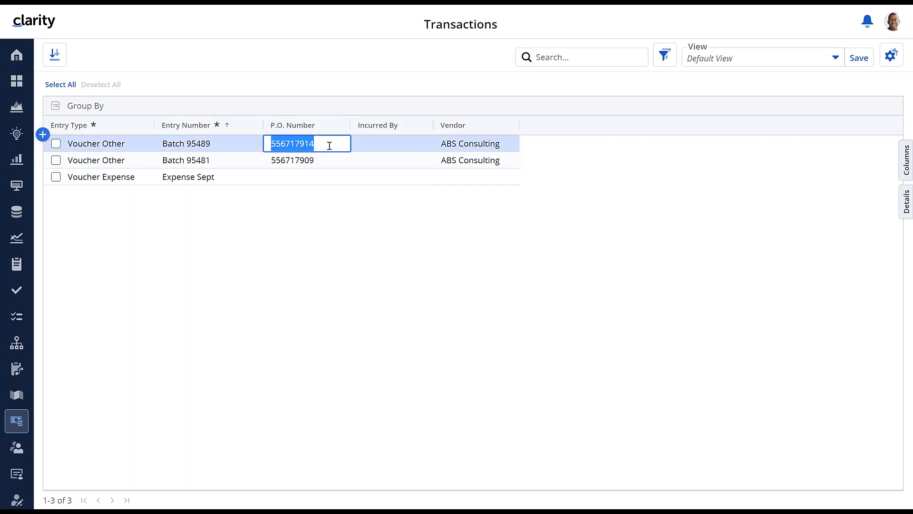
pyautogui.click(329, 145)
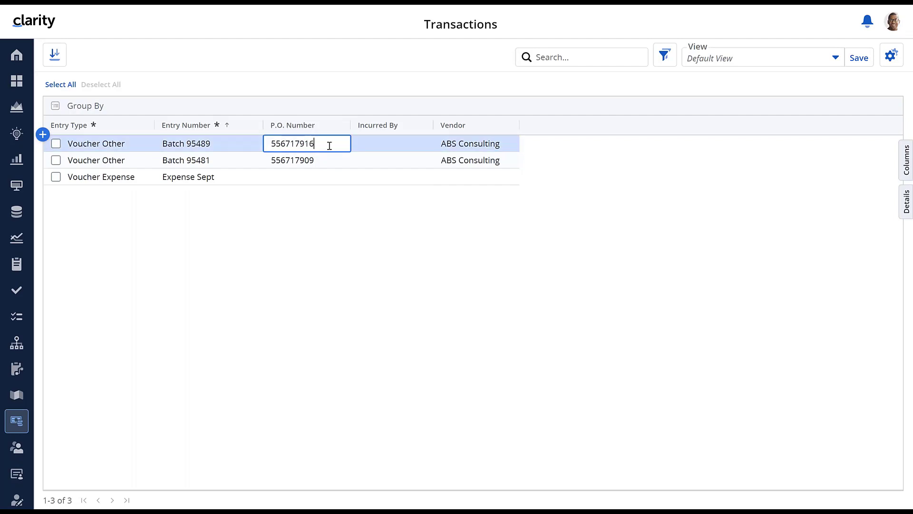
pyautogui.click(332, 163)
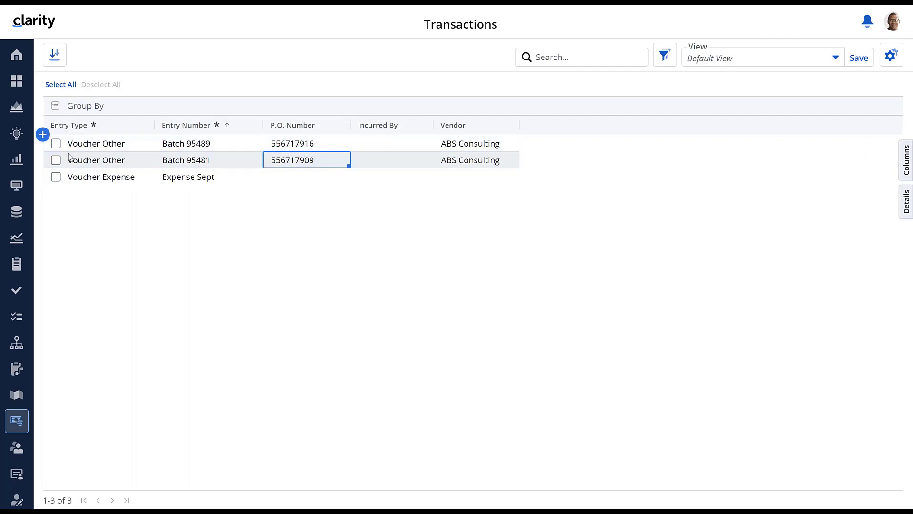
# Delete the Batch 95489 voucher from the transactions list
pyautogui.click(57, 144)
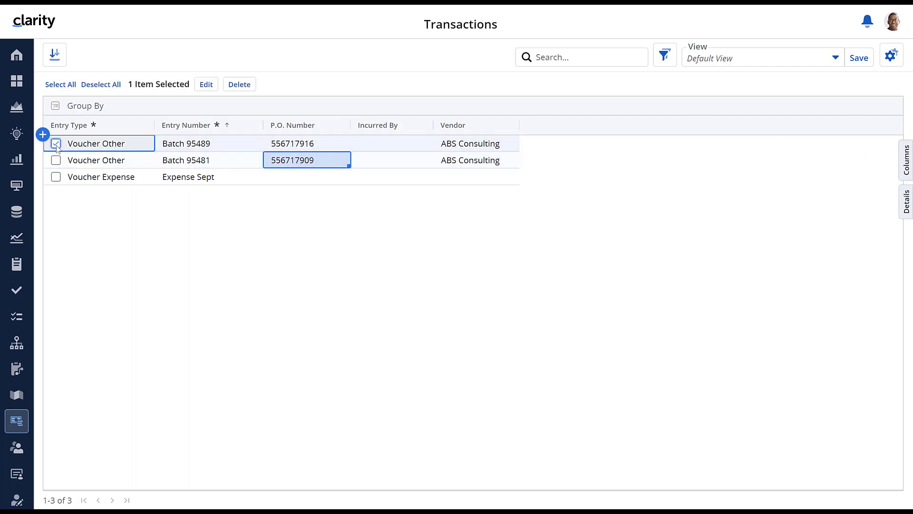
pyautogui.click(238, 85)
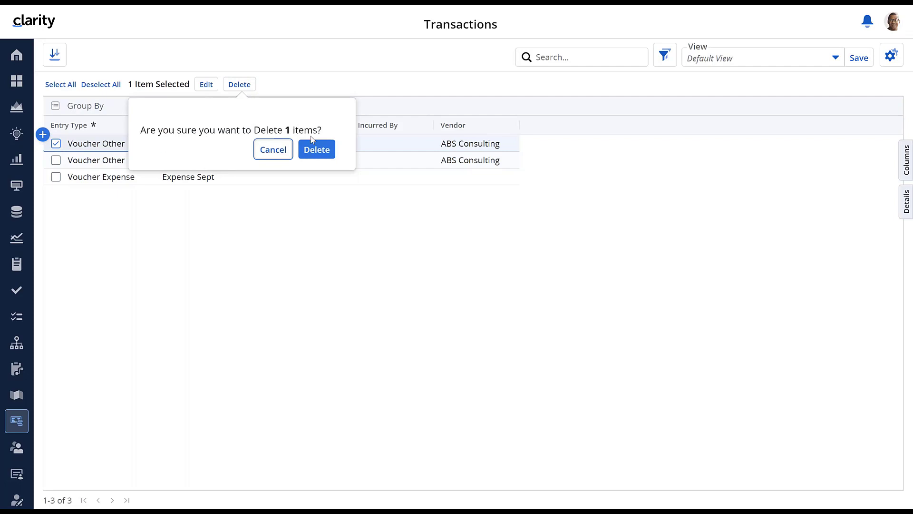
pyautogui.click(322, 152)
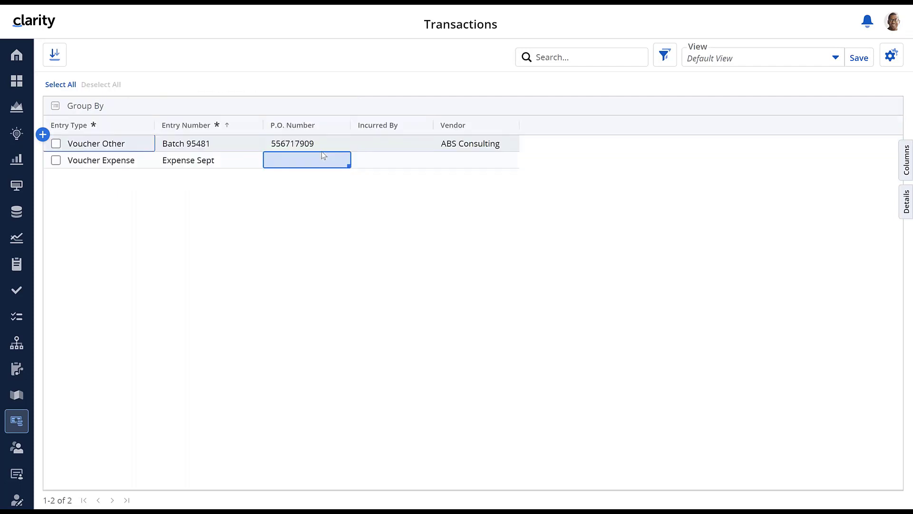
# Open the details of voucher Batch 95481 and expand its Transaction Entry list
pyautogui.click(322, 151)
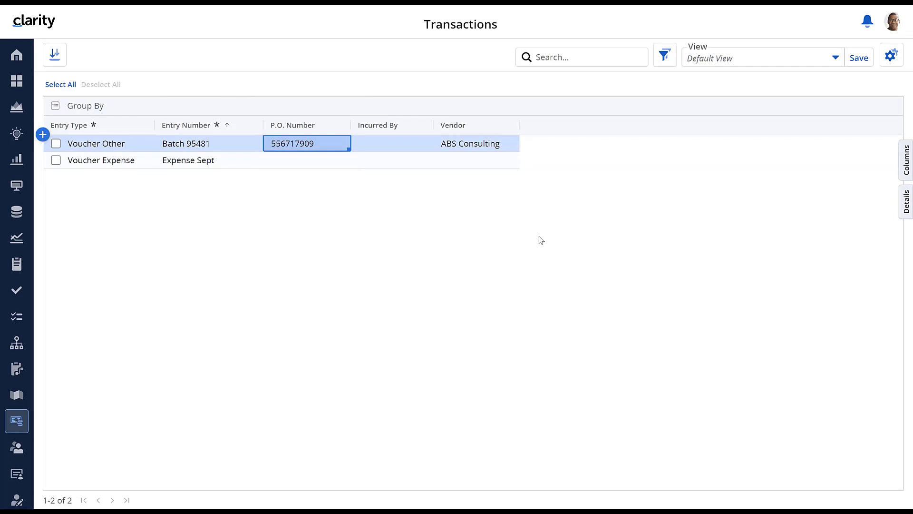
pyautogui.click(227, 139)
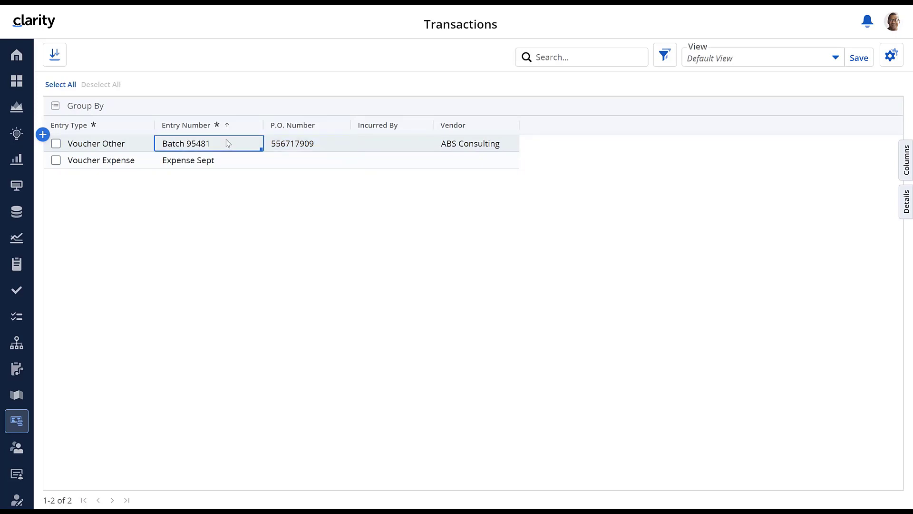
pyautogui.click(904, 202)
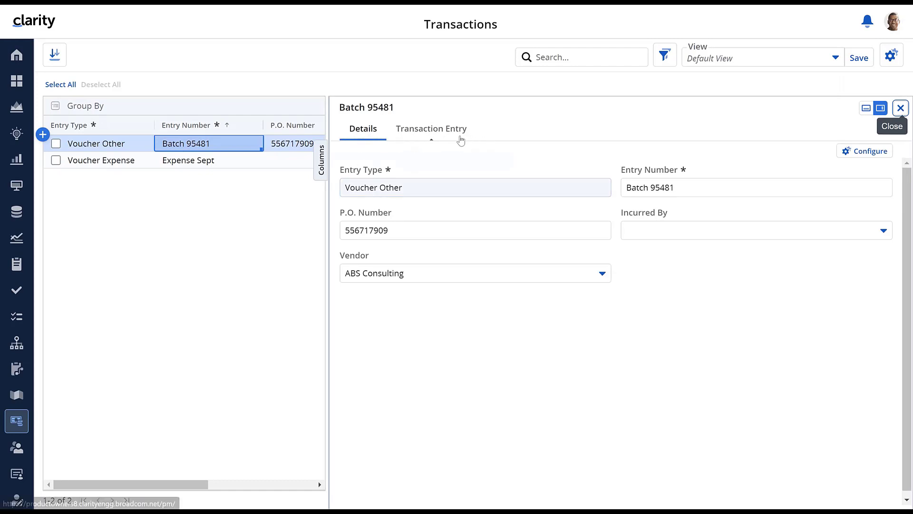
pyautogui.click(423, 137)
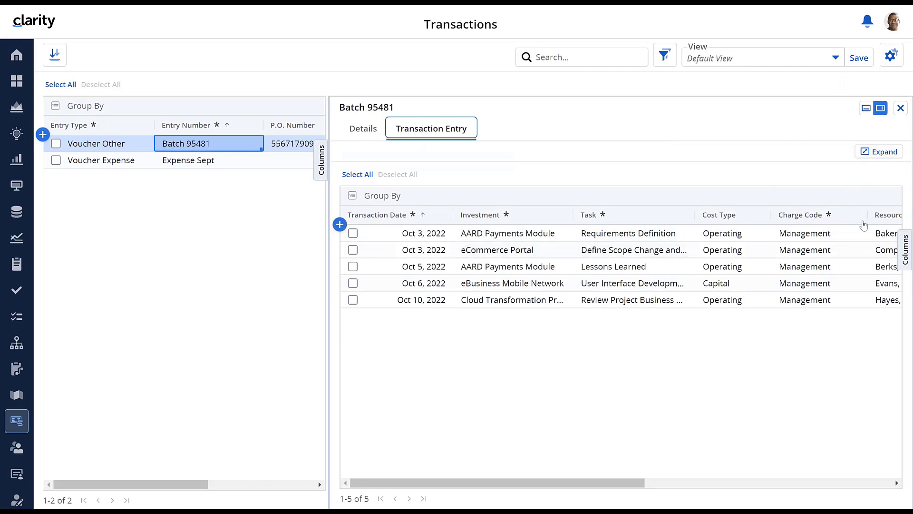
pyautogui.click(880, 152)
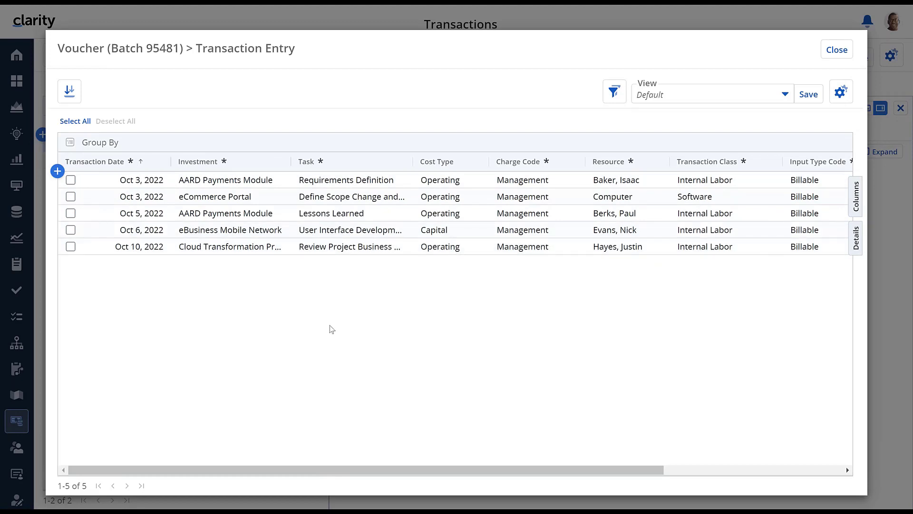
# Add a transaction entry dated Oct 31, 2022 for the Cloud Transformation Program investment
pyautogui.click(57, 171)
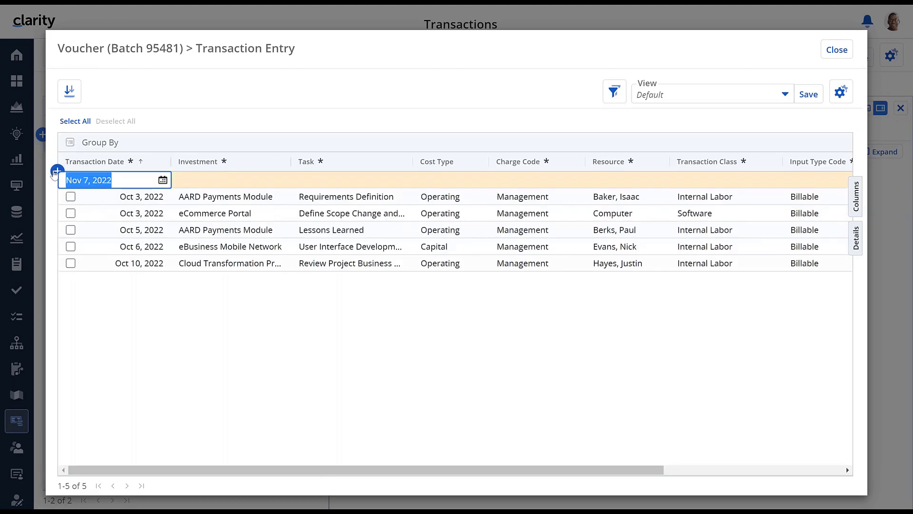
pyautogui.click(162, 180)
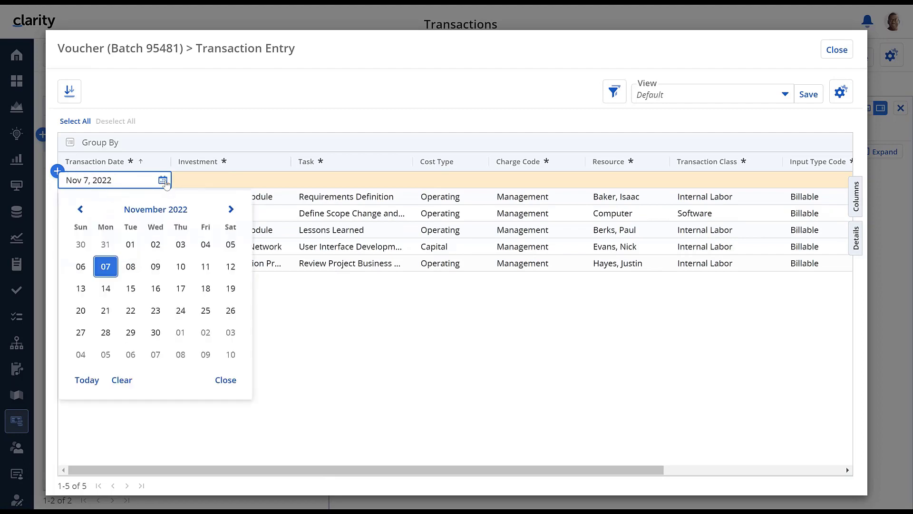
pyautogui.click(106, 244)
pyautogui.click(241, 180)
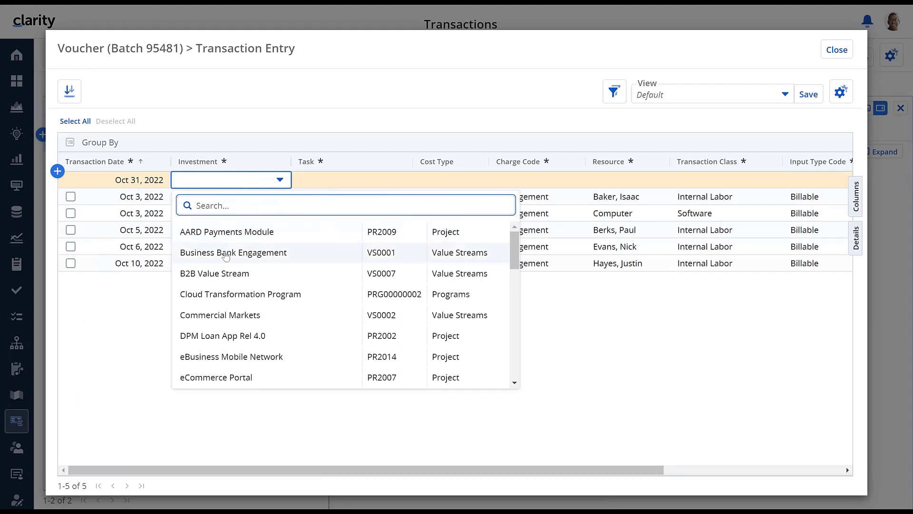
pyautogui.click(214, 296)
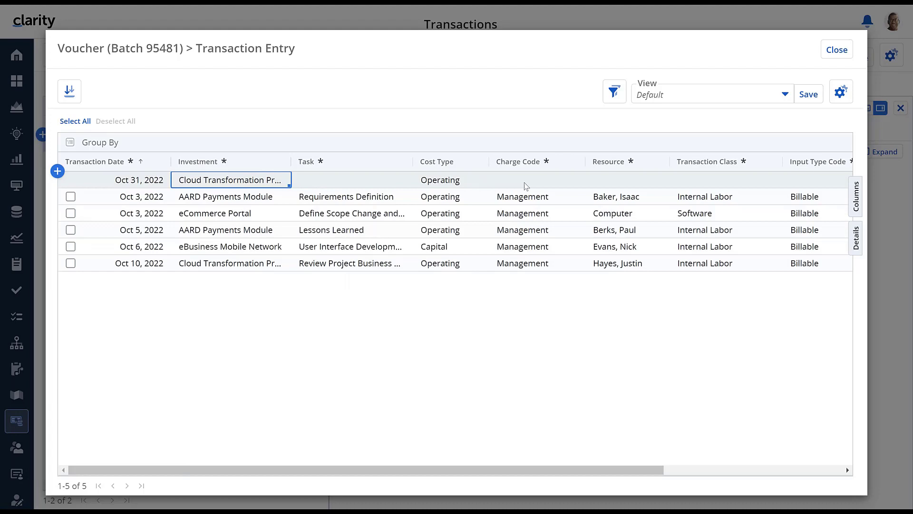
# Set the new entry's task to Review Project Business Cases and its charge code to Deploy
pyautogui.click(397, 181)
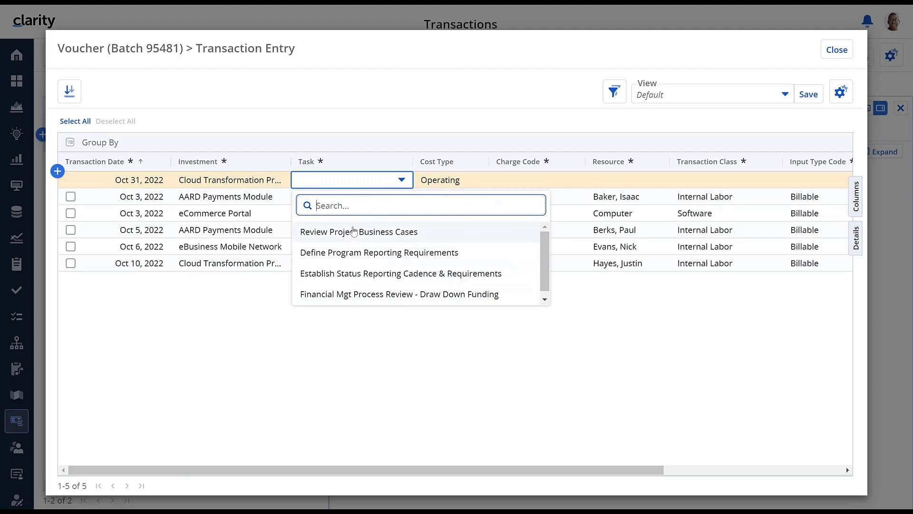
pyautogui.click(353, 232)
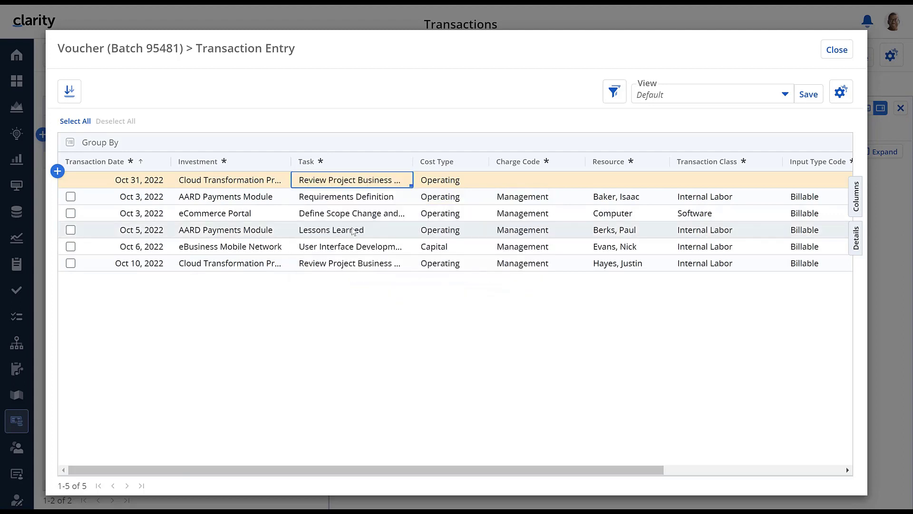
pyautogui.click(509, 185)
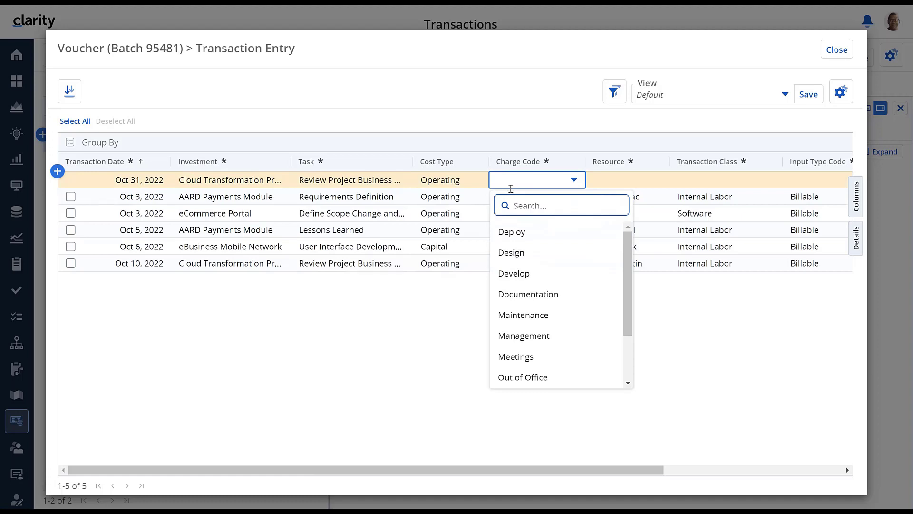
pyautogui.click(507, 232)
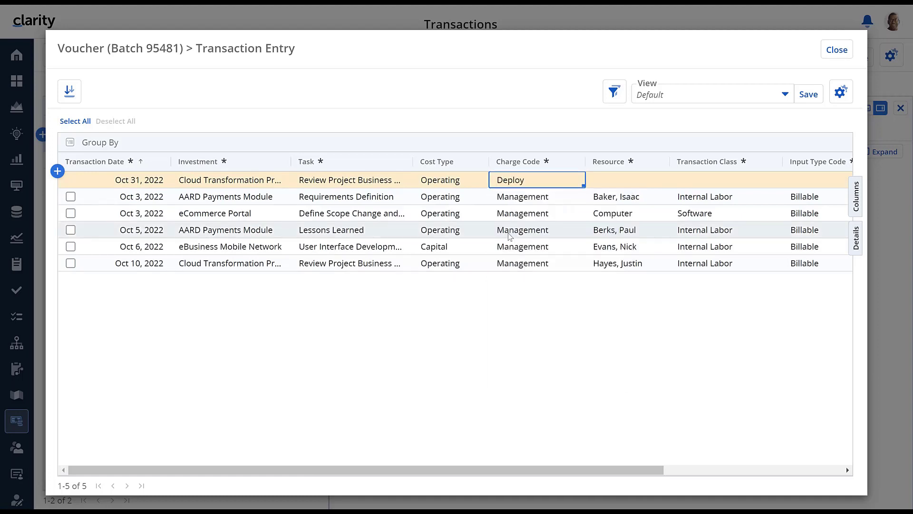
# Assign the new entry the same labor resource as the Oct 5, 2022 entry
pyautogui.click(609, 181)
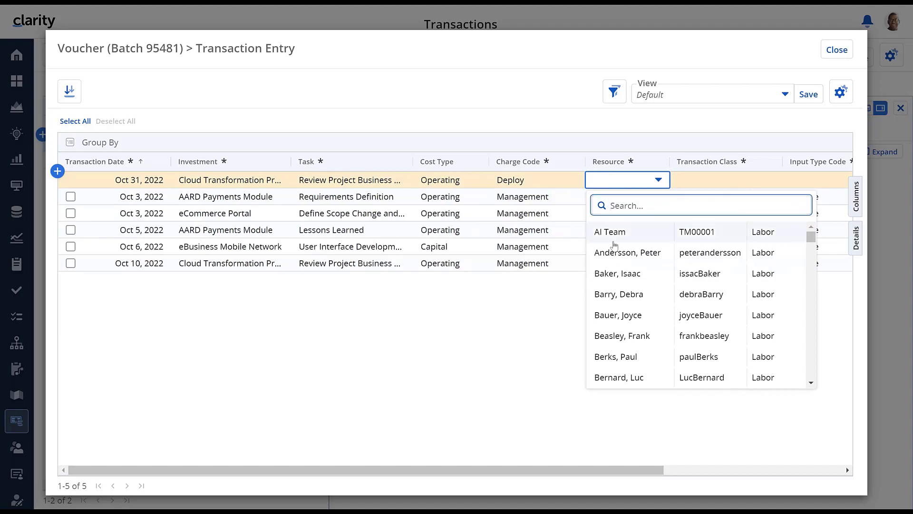
pyautogui.scroll(-1, 625, 328)
pyautogui.scroll(-2, 624, 329)
pyautogui.scroll(-1, 624, 329)
pyautogui.scroll(2, 624, 329)
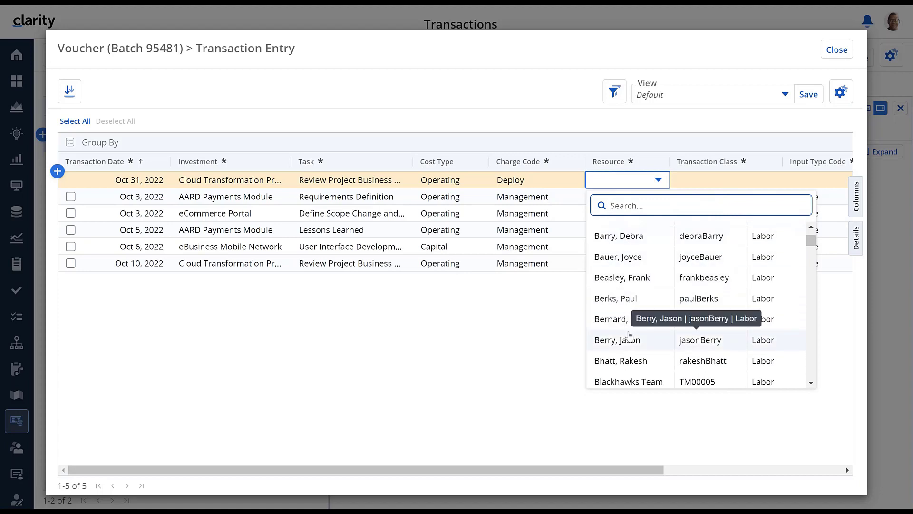
pyautogui.scroll(-8, 629, 335)
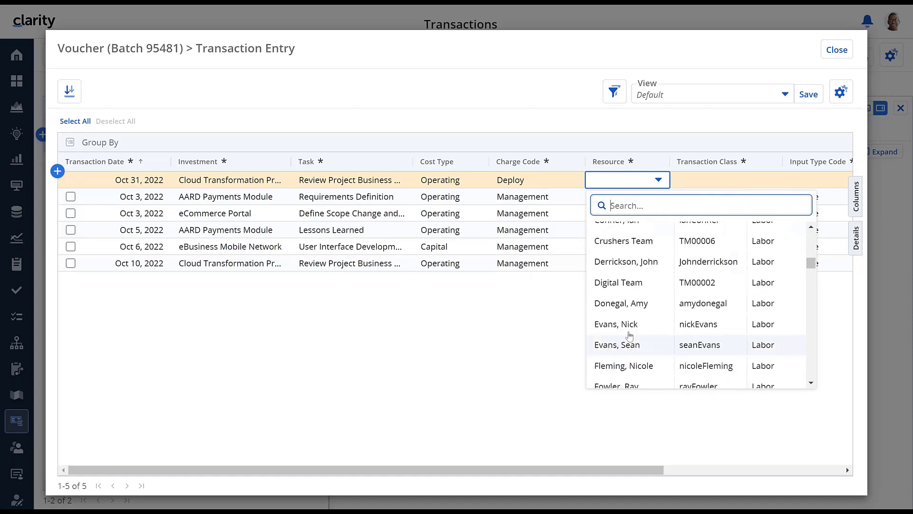
pyautogui.scroll(3, 688, 333)
pyautogui.scroll(-10, 699, 343)
pyautogui.scroll(-5, 713, 345)
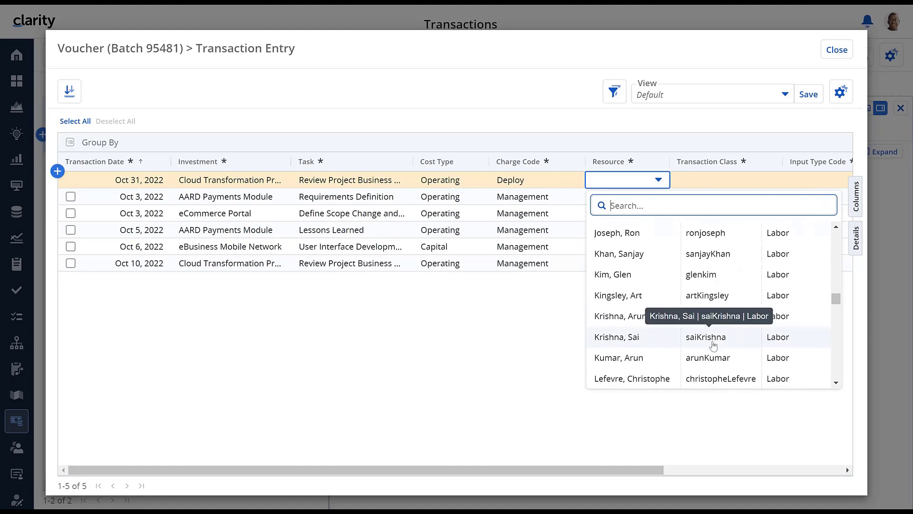
pyautogui.scroll(8, 712, 271)
pyautogui.scroll(10, 712, 271)
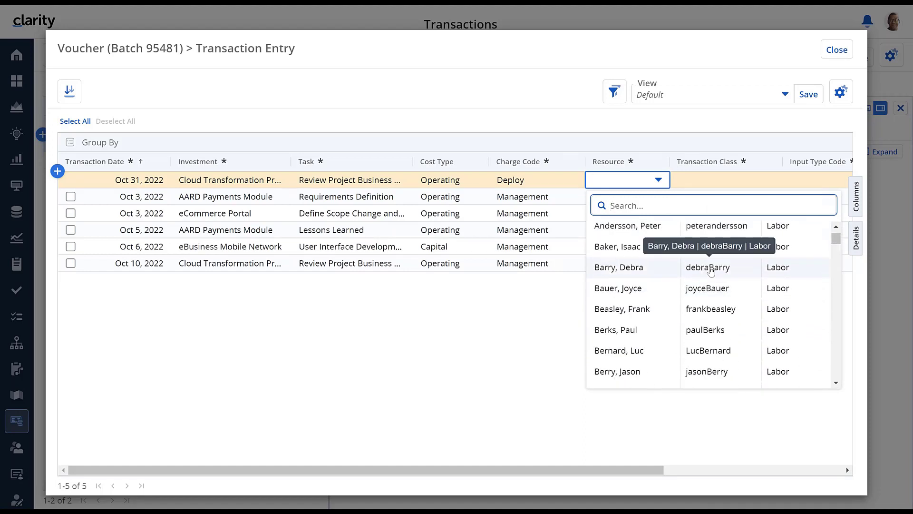
pyautogui.click(626, 336)
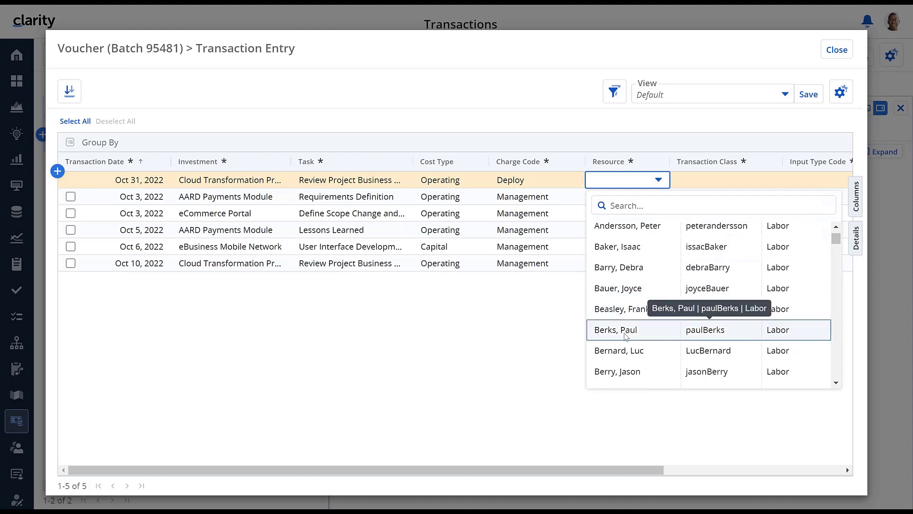
pyautogui.click(626, 336)
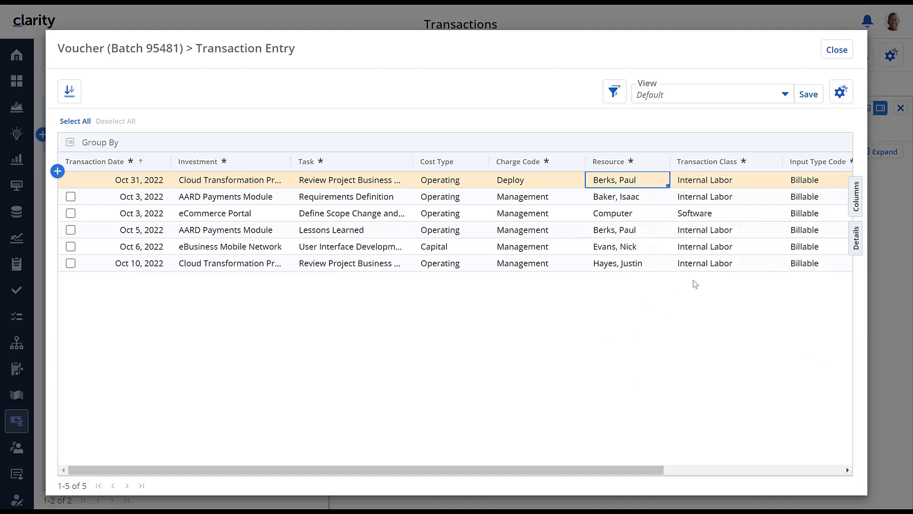
# Set the quantity of the new Oct 31, 2022 entry to 10 and commit the row
pyautogui.hscroll(3, 713, 303)
pyautogui.hscroll(2, 712, 304)
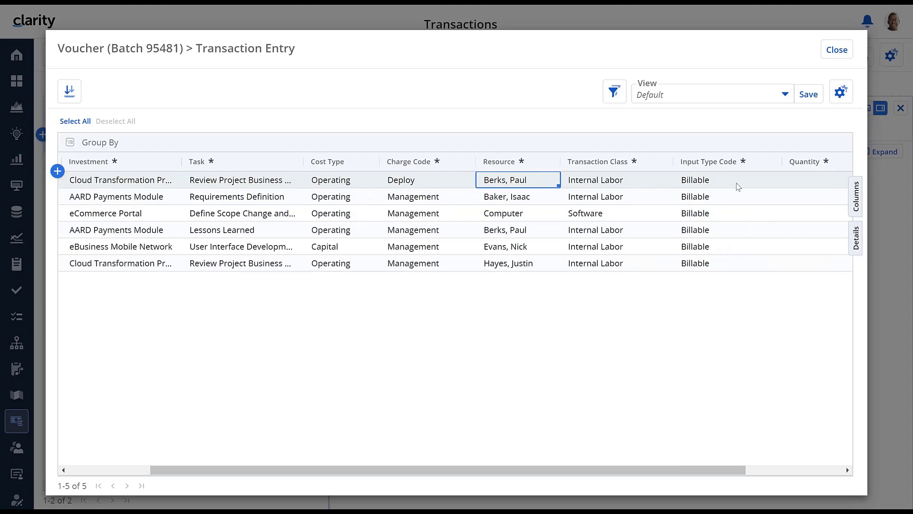
pyautogui.hscroll(3, 738, 187)
pyautogui.hscroll(5, 738, 187)
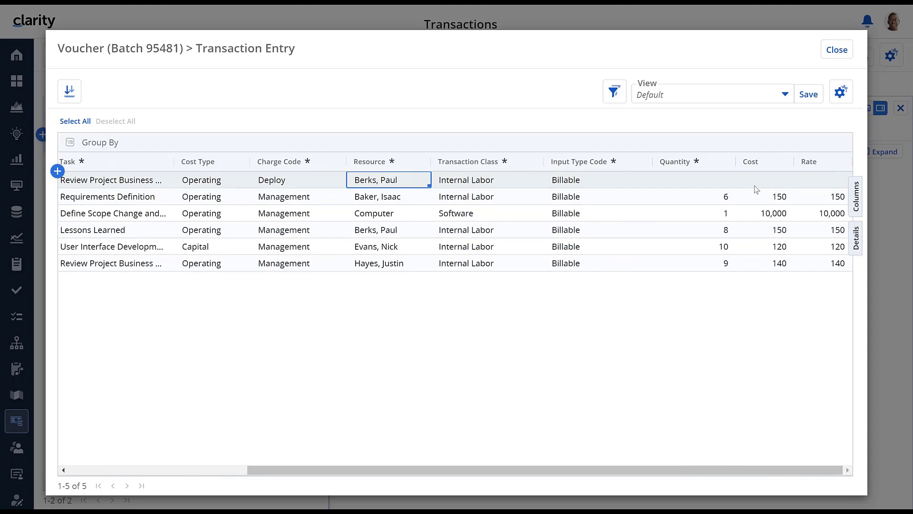
pyautogui.click(676, 184)
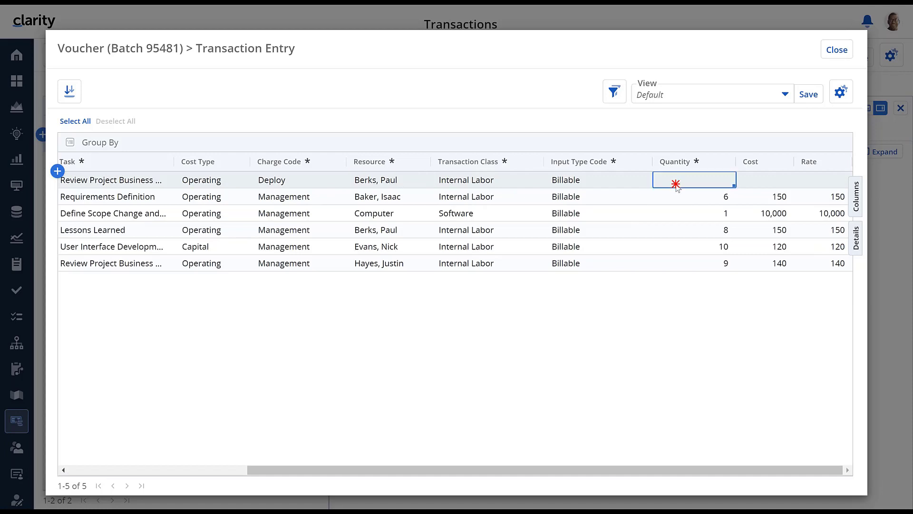
pyautogui.write('10')
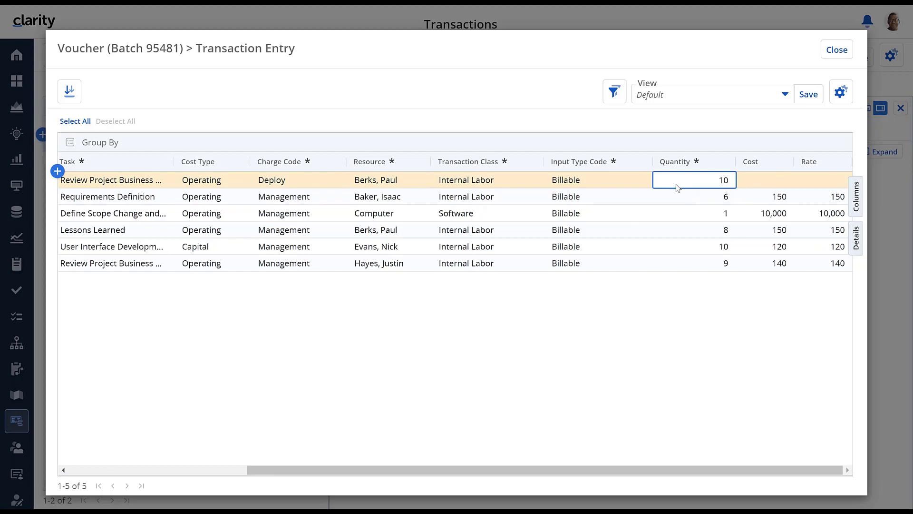
pyautogui.click(693, 245)
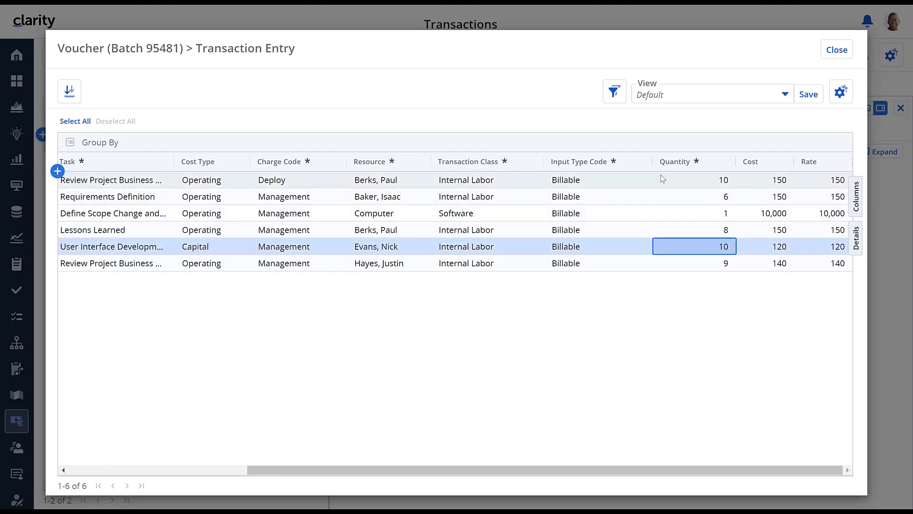
# Change the eCommerce Portal entry's resource to License and its input type code to Non-Billable
pyautogui.moveTo(402, 472); pyautogui.dragTo(448, 442)
pyautogui.hscroll(-2, 601, 245)
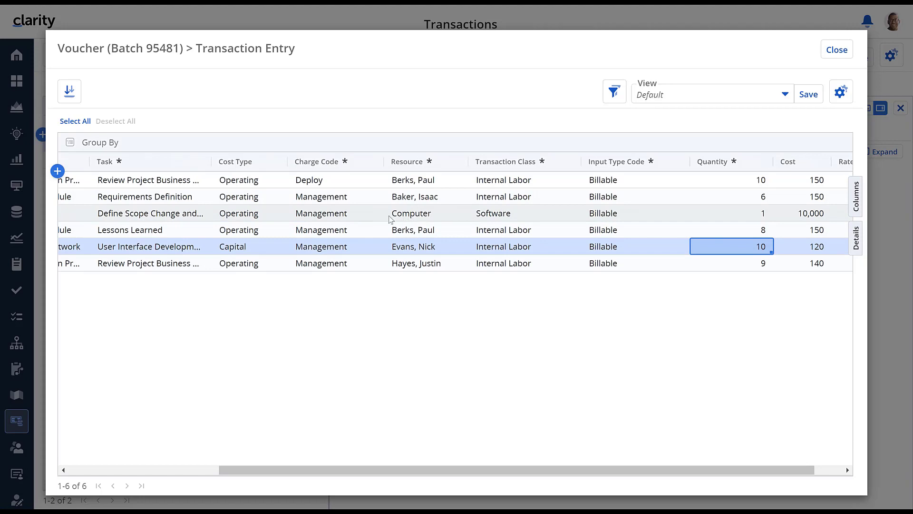
pyautogui.click(416, 213)
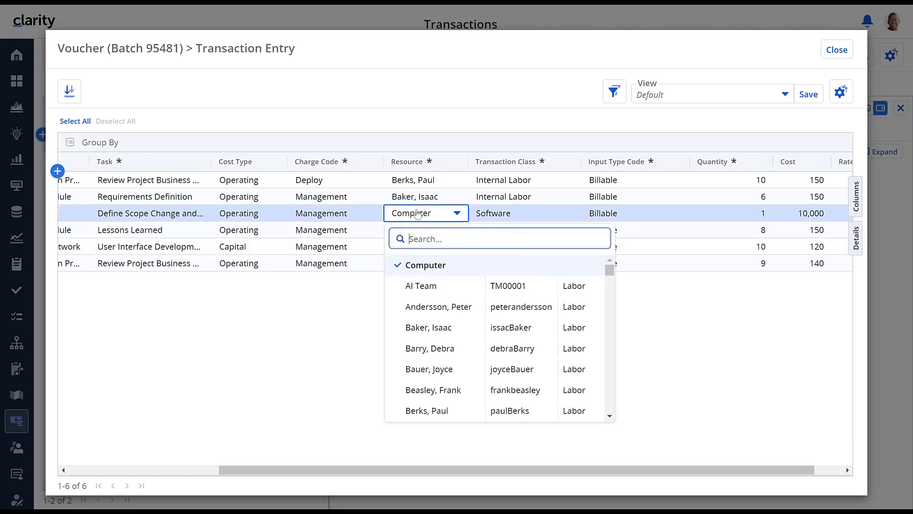
pyautogui.write('l')
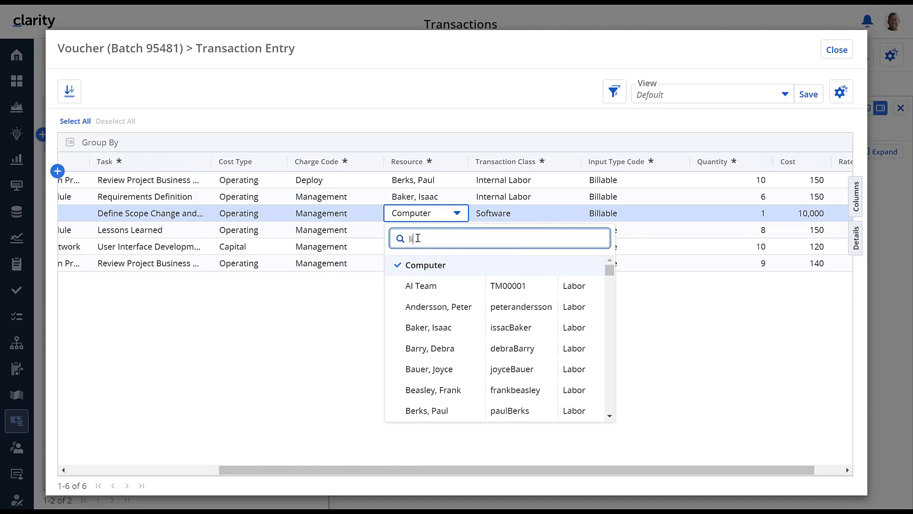
pyautogui.write('ic')
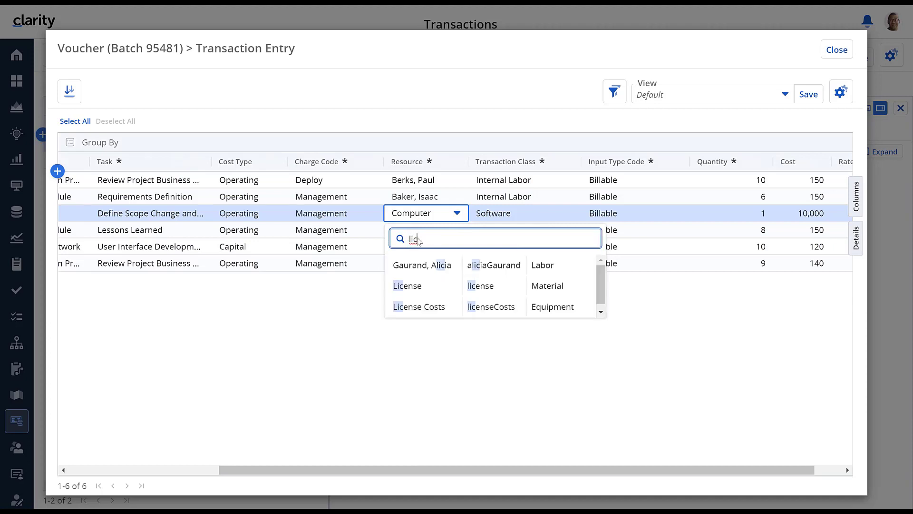
pyautogui.click(417, 287)
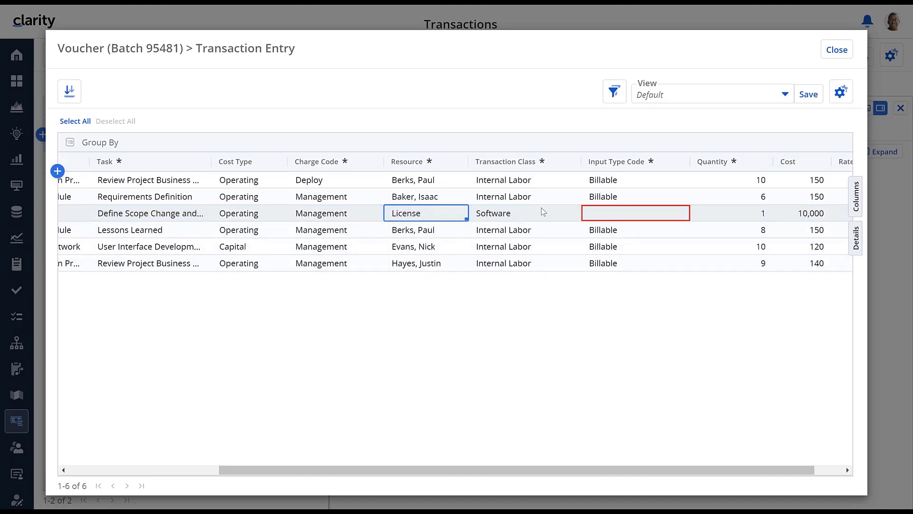
pyautogui.click(644, 218)
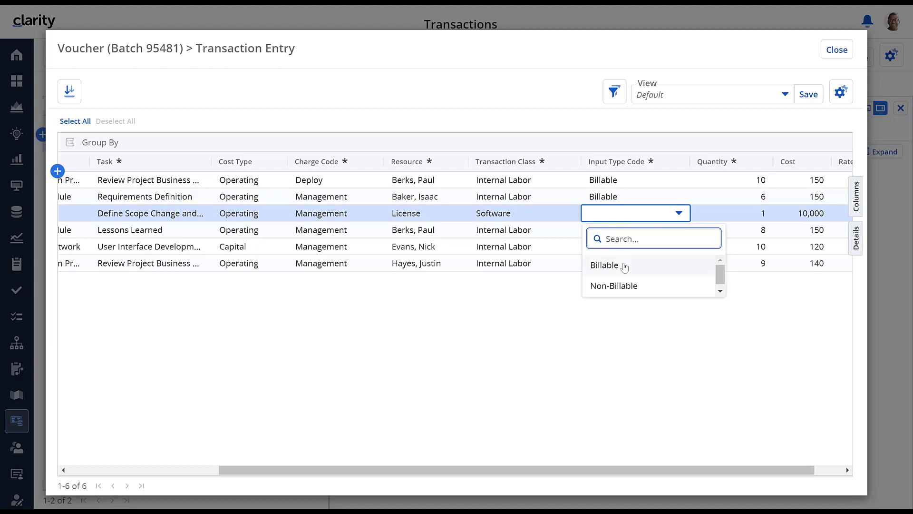
pyautogui.click(621, 286)
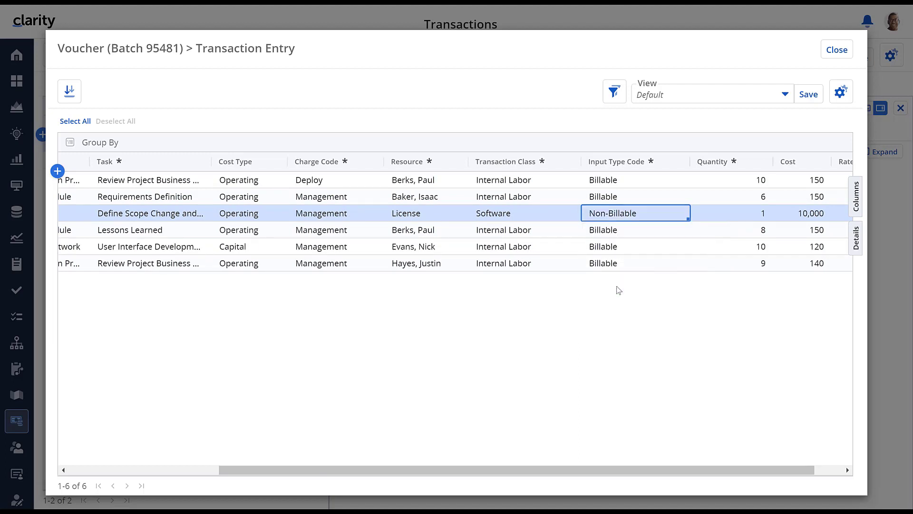
# Review the full details of the eCommerce Portal entry and close them again
pyautogui.click(719, 216)
pyautogui.click(858, 236)
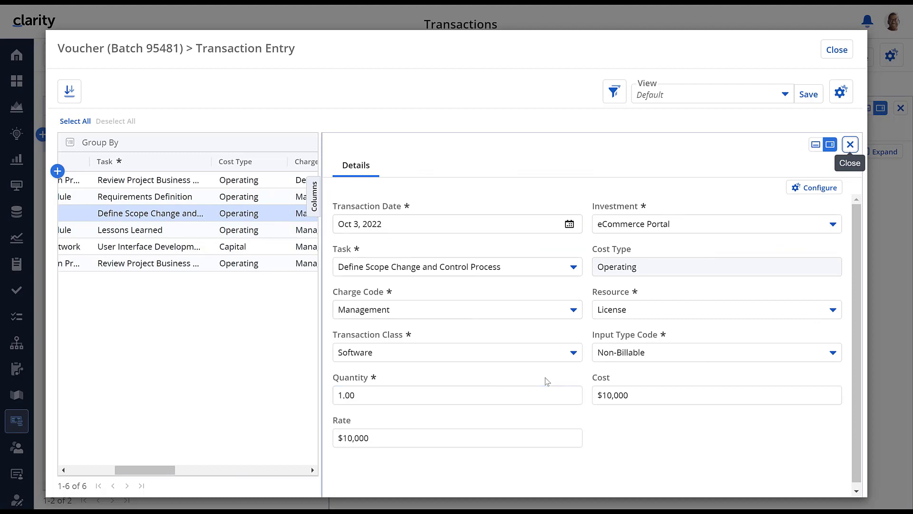
pyautogui.click(851, 144)
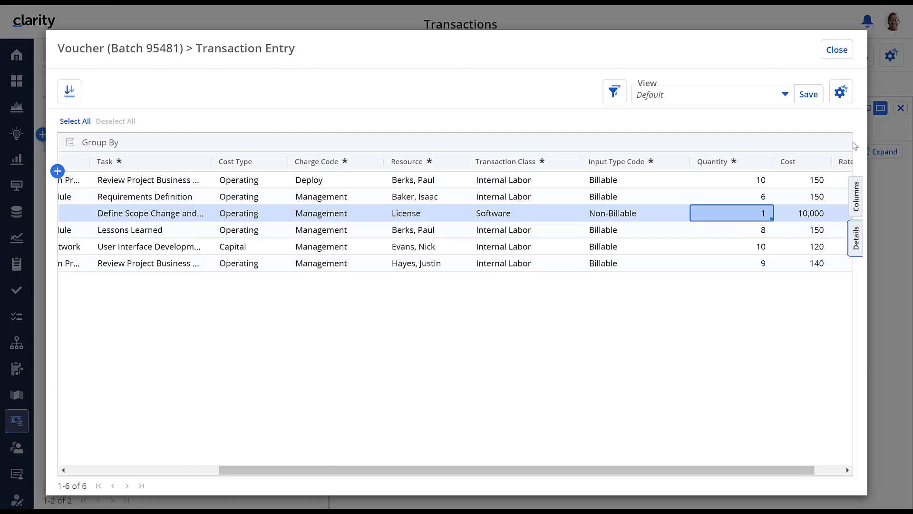
# Delete the Oct 3, 2022 transaction entry for eCommerce Portal and confirm the deletion
pyautogui.hscroll(-5, 175, 232)
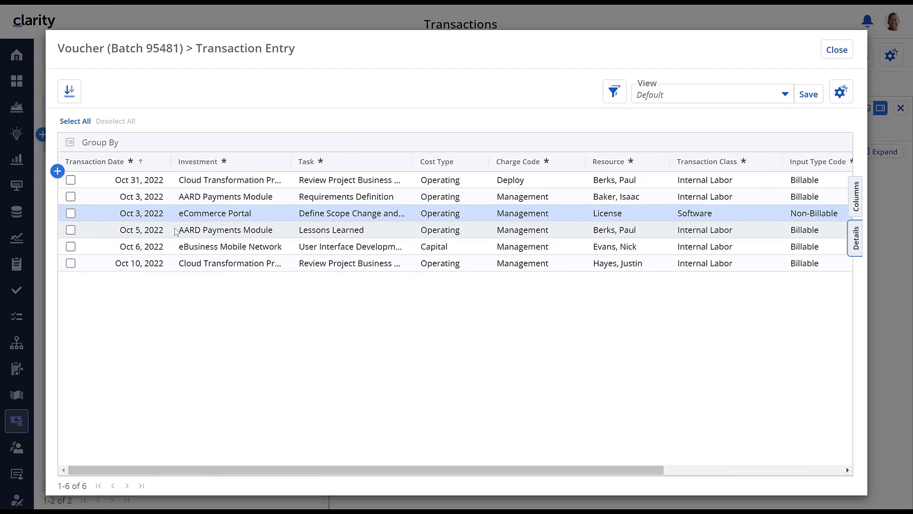
pyautogui.click(70, 213)
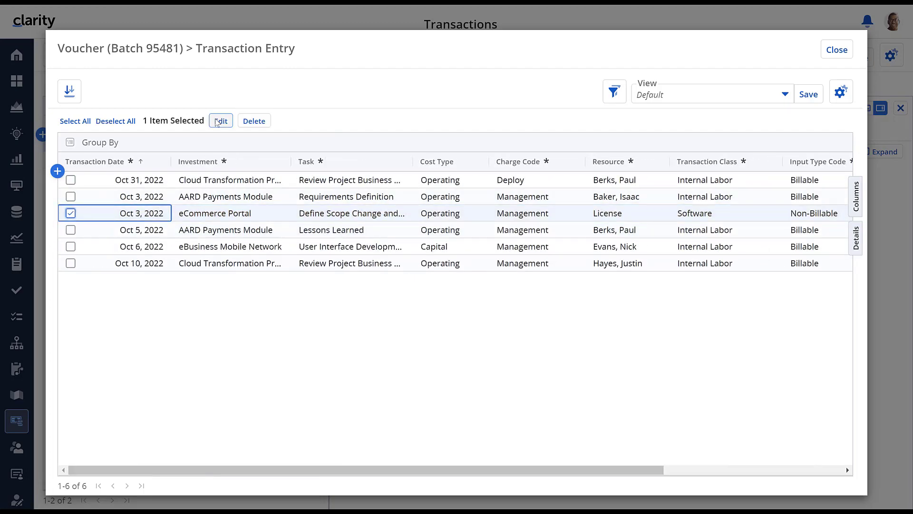
pyautogui.click(265, 122)
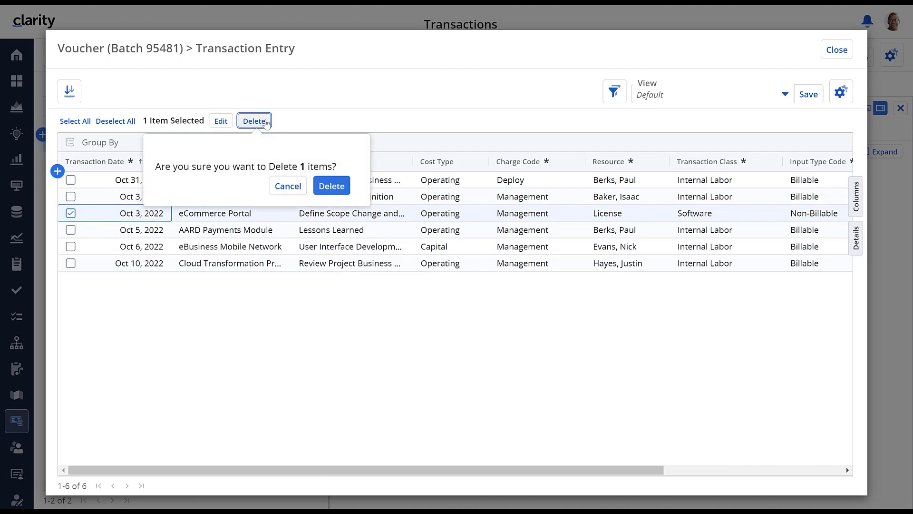
pyautogui.click(335, 186)
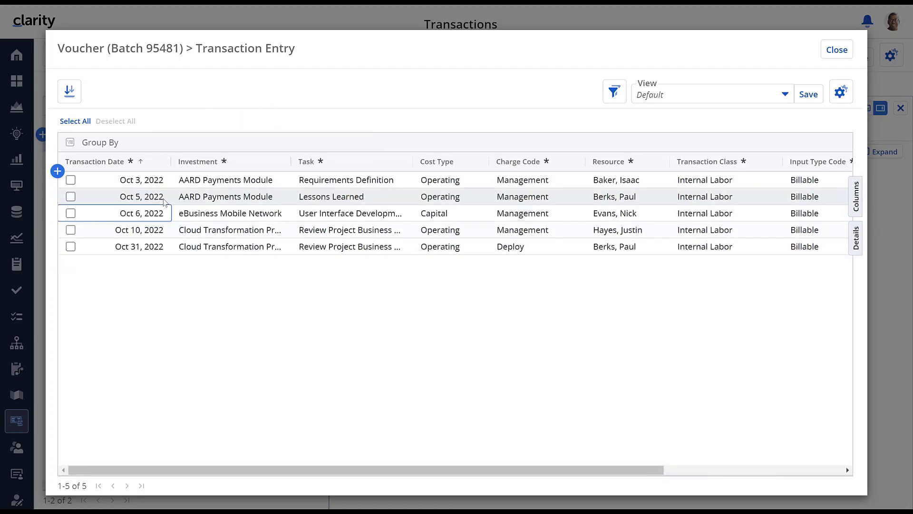
# Copy the Oct 3, 2022 AARD Payments Module entry and set the copy's quantity to 7
pyautogui.rightClick(147, 182)
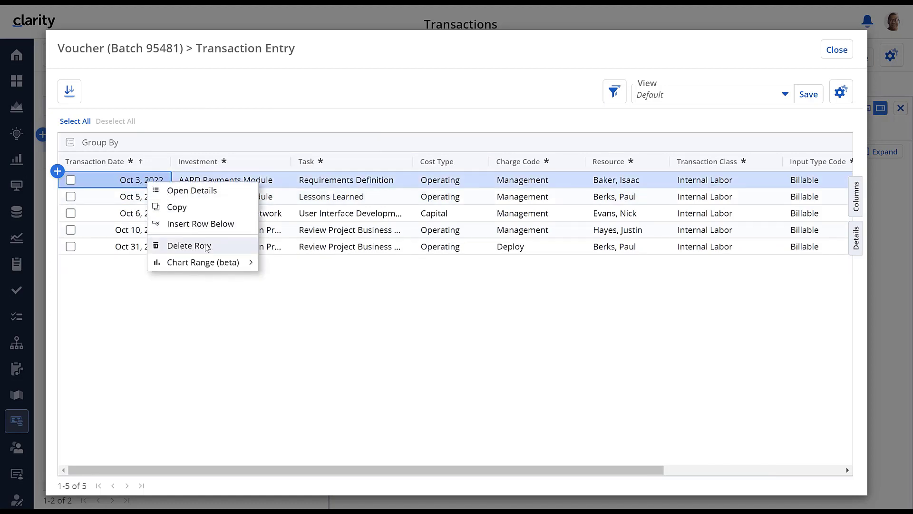
pyautogui.click(254, 342)
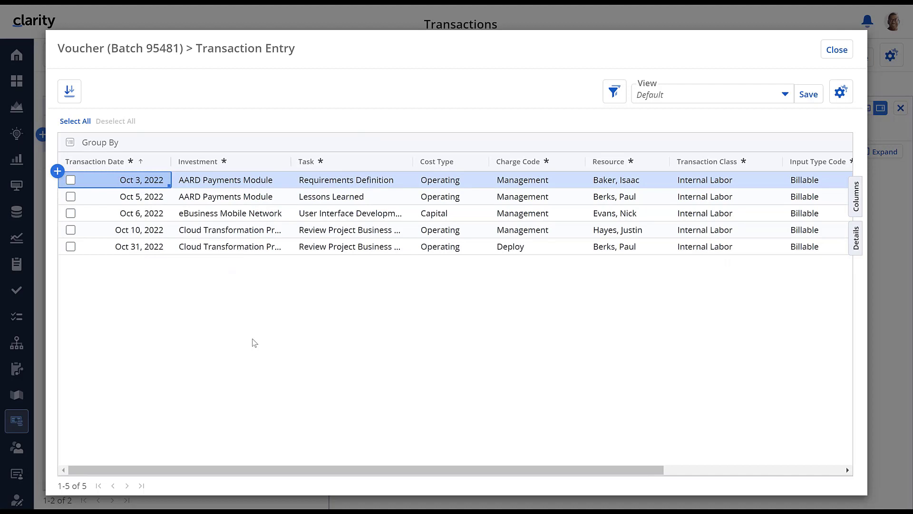
pyautogui.rightClick(157, 186)
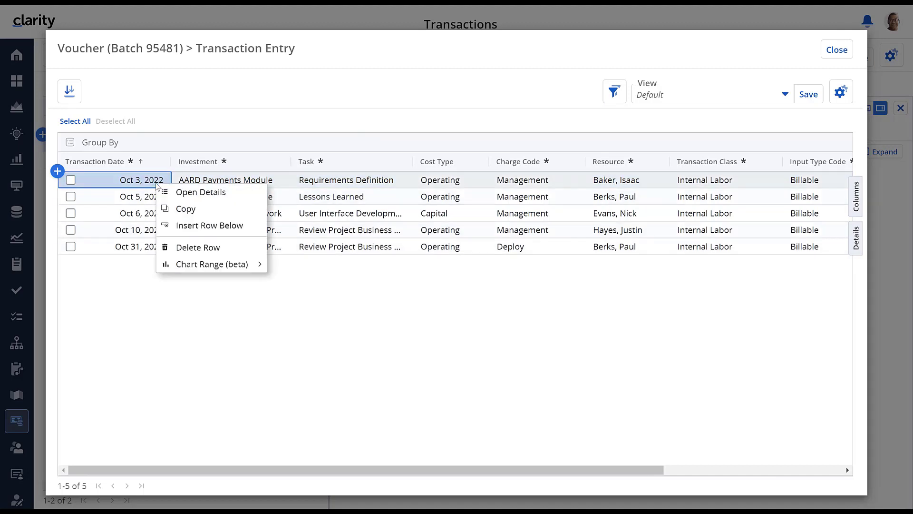
pyautogui.click(187, 209)
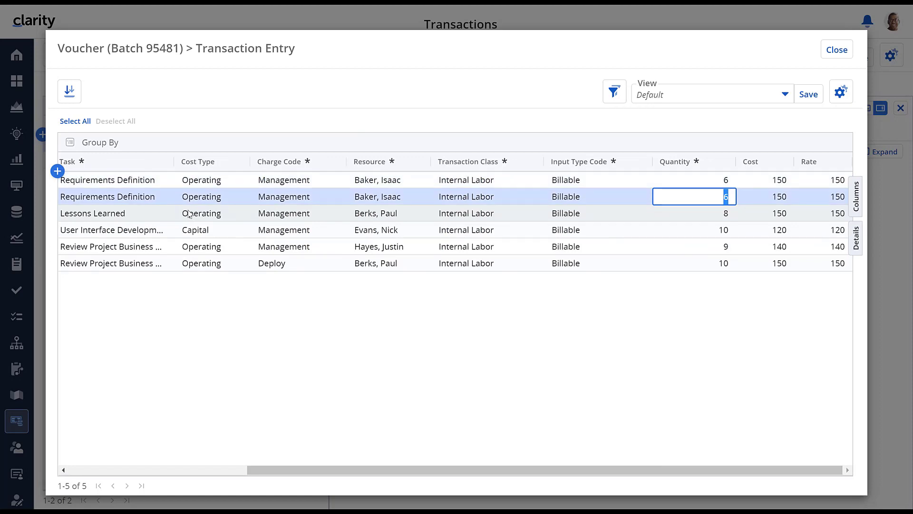
pyautogui.write('7')
pyautogui.press('Tab')
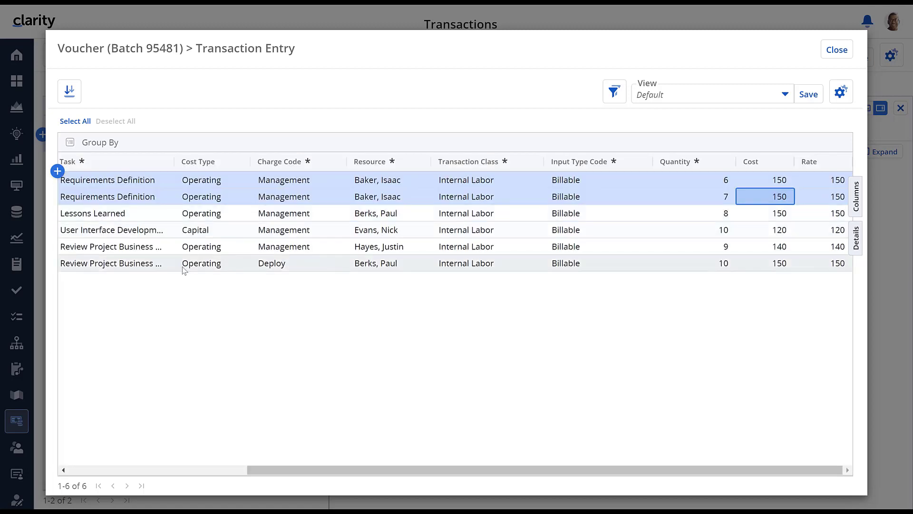
# Select all transaction entries of the voucher and clear the selection again
pyautogui.hscroll(-5, 230, 304)
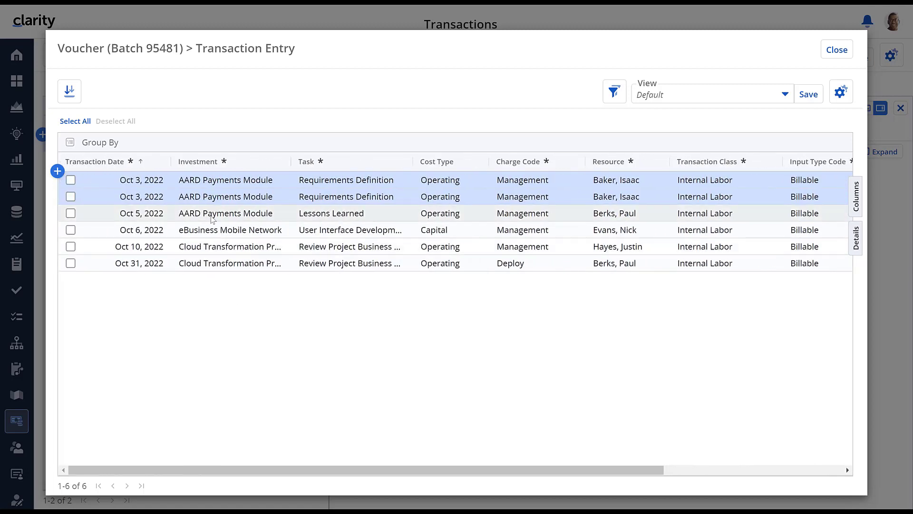
pyautogui.click(259, 199)
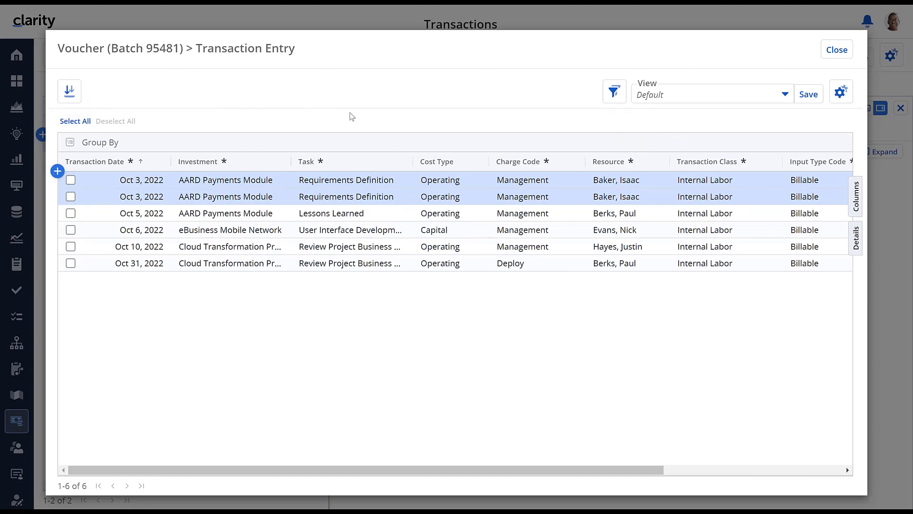
pyautogui.click(75, 121)
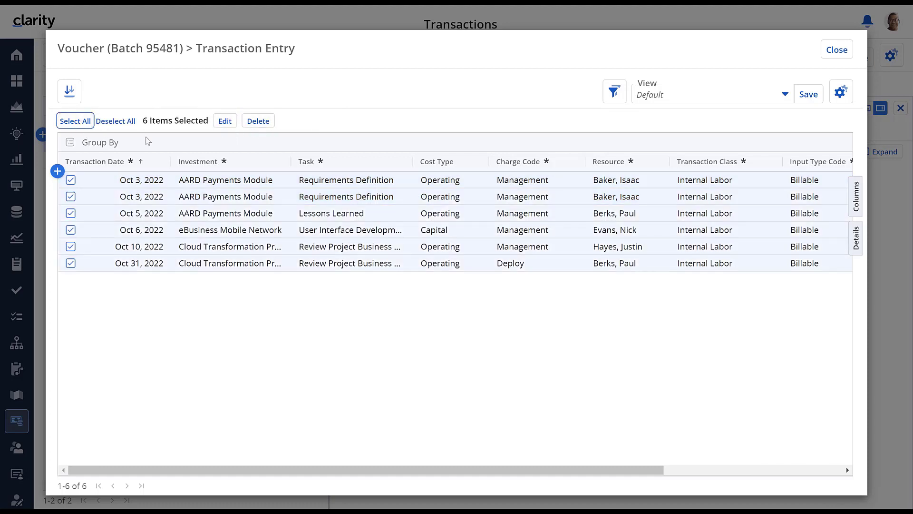
pyautogui.click(109, 124)
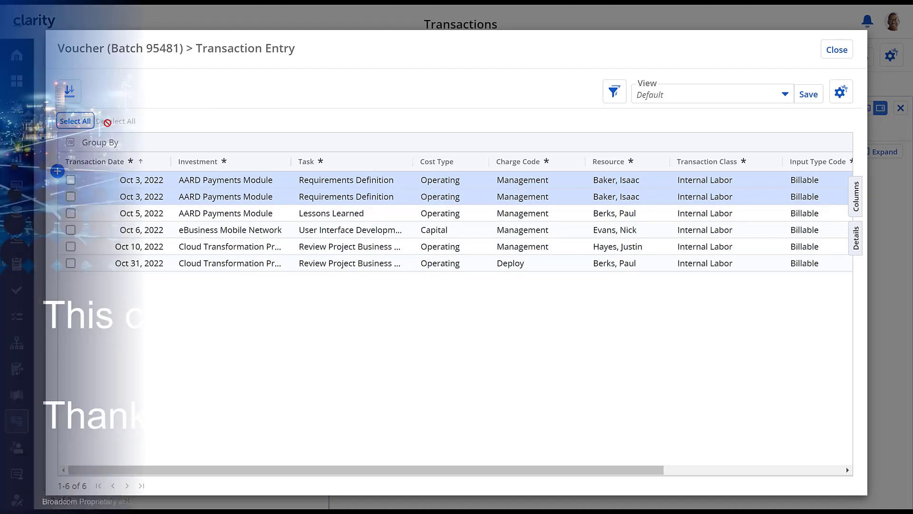